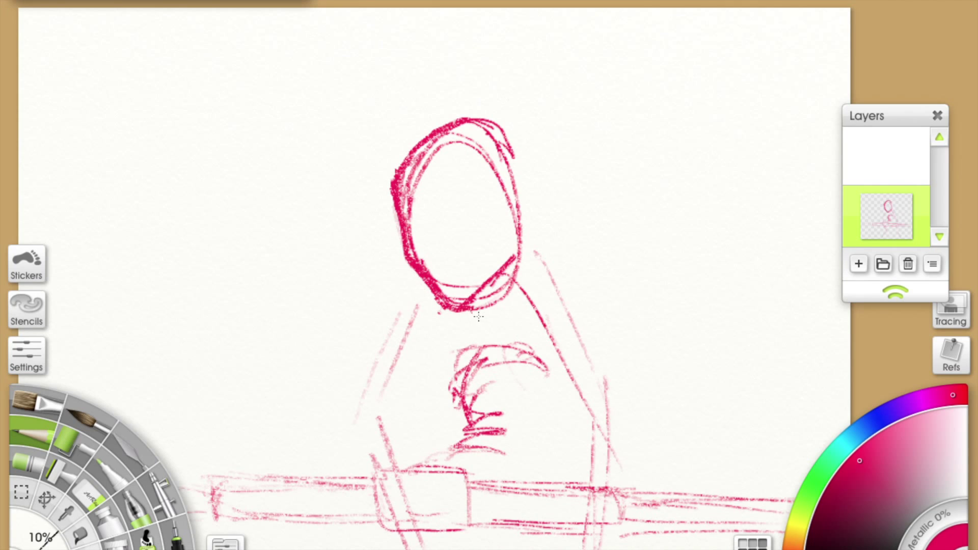
- Sketch the brow, eye and nose lines on the figure's face in red pencil
drag(459, 224, 499, 209)
mouse_move(428, 221)
mouse_down()
mouse_move(433, 260)
mouse_move(481, 224)
mouse_up()
mouse_move(426, 259)
mouse_down()
mouse_move(453, 262)
mouse_move(489, 217)
mouse_up()
- Reinforce the skull outline and add small horn marks, the ear and the back of the neck
drag(402, 156, 408, 174)
drag(433, 122, 438, 148)
drag(451, 132, 500, 120)
drag(405, 163, 433, 124)
drag(464, 125, 525, 198)
drag(499, 143, 530, 275)
drag(522, 219, 534, 278)
mouse_move(438, 127)
mouse_down()
mouse_move(517, 163)
mouse_move(525, 189)
mouse_move(489, 153)
mouse_move(525, 214)
mouse_move(504, 250)
mouse_up()
- Sketch the frowning mouth and the cheek crease with the pencil
key(p)
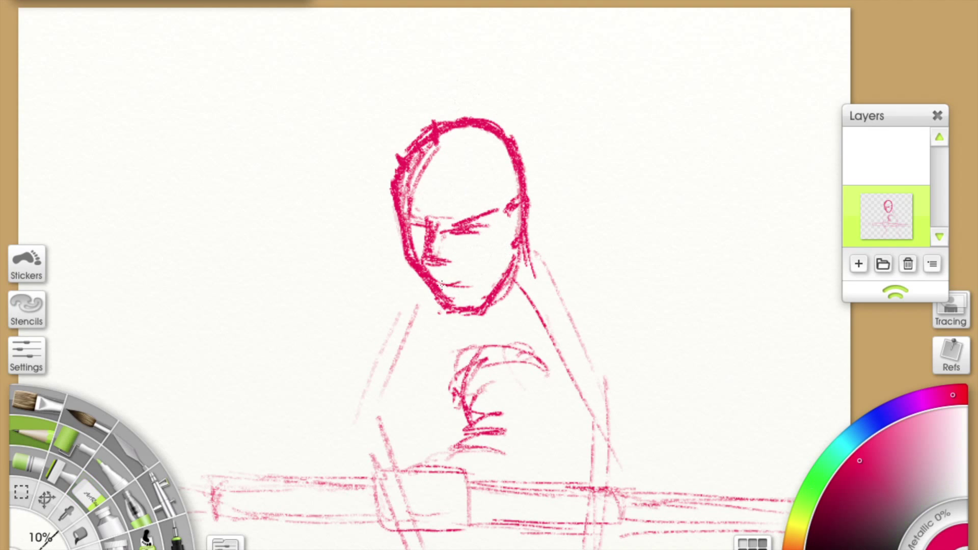
drag(437, 286, 470, 279)
drag(451, 254, 483, 286)
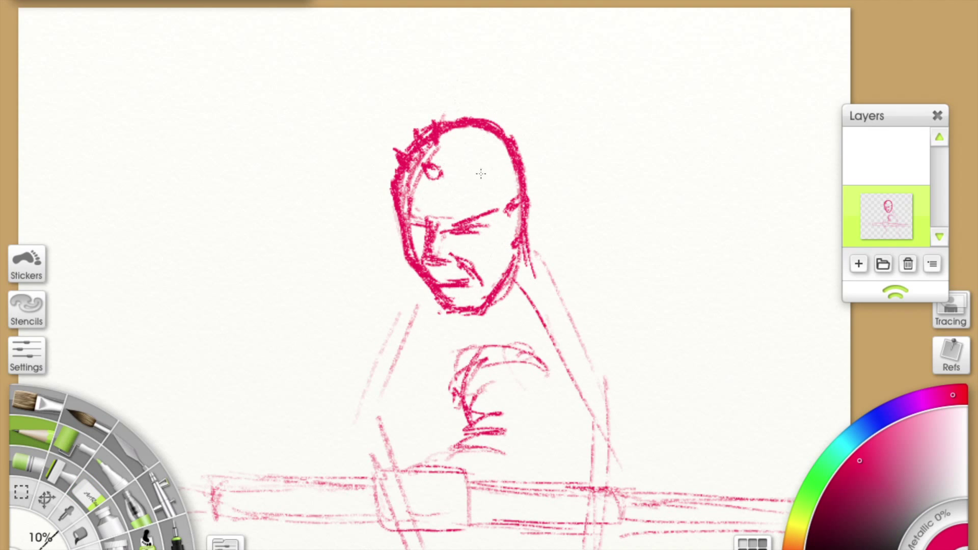
- Reinforce the chest, back and sleeve contours of the torso from the neck down past the staff
mouse_move(436, 303)
mouse_down()
mouse_move(405, 359)
mouse_move(392, 420)
mouse_up()
drag(417, 306, 405, 180)
drag(402, 224, 377, 326)
drag(405, 407, 438, 487)
mouse_move(377, 334)
mouse_down()
mouse_move(423, 188)
mouse_move(393, 222)
mouse_up()
mouse_move(507, 132)
mouse_down()
mouse_move(535, 183)
mouse_move(566, 295)
mouse_up()
drag(558, 249, 586, 362)
drag(587, 410, 560, 461)
drag(540, 262, 561, 326)
drag(555, 285, 504, 364)
- Clean up the front edge of the torso and draw the curved waistline below the staff
key(e)
drag(397, 320, 408, 203)
key(p)
drag(387, 244, 377, 341)
drag(407, 509, 408, 244)
drag(550, 200, 418, 227)
drag(509, 217, 423, 236)
- Sketch the outer contours of both legs and the cloth folds between them
drag(342, 326, 410, 248)
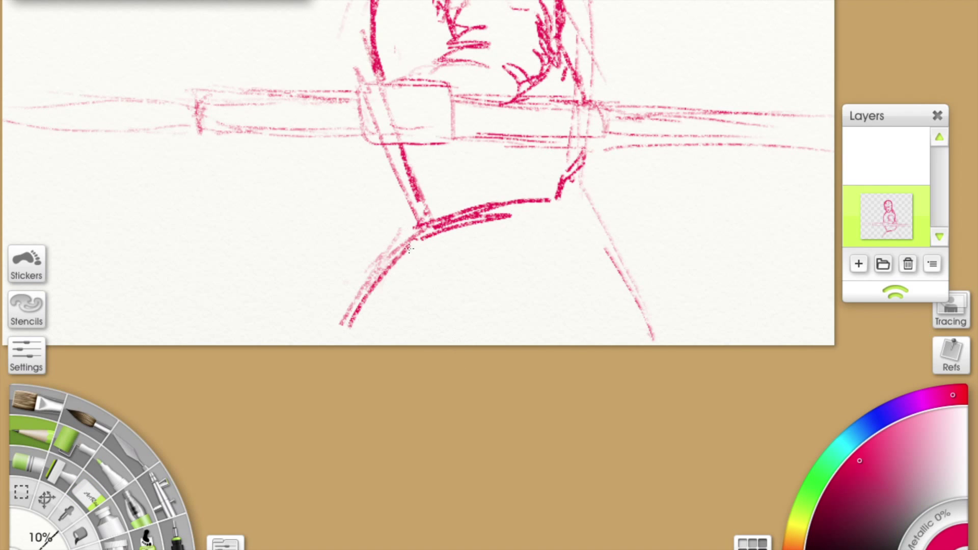
drag(576, 168, 636, 301)
drag(581, 214, 652, 344)
drag(530, 270, 537, 323)
drag(540, 249, 580, 339)
- Outline the fist gripping the staff in front of the torso
drag(597, 64, 597, 184)
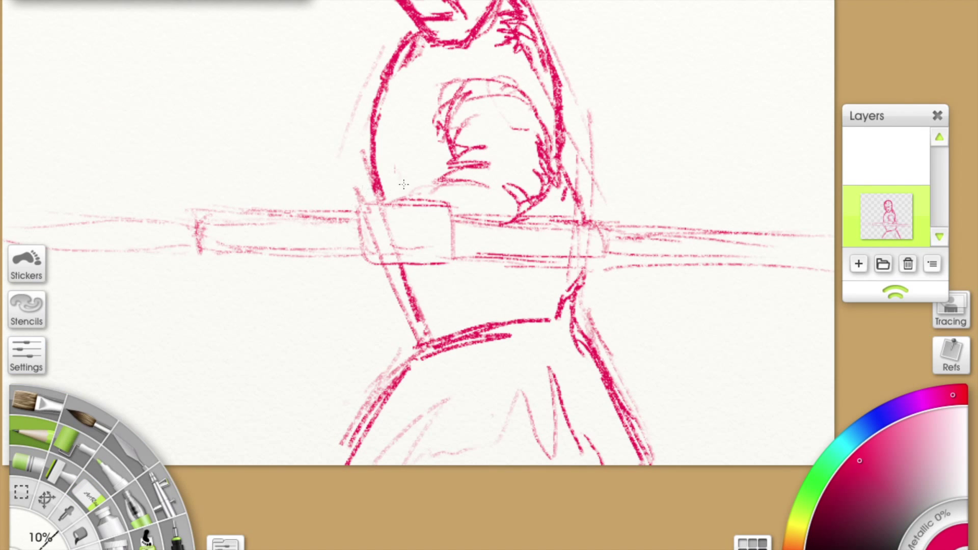
drag(430, 204, 456, 261)
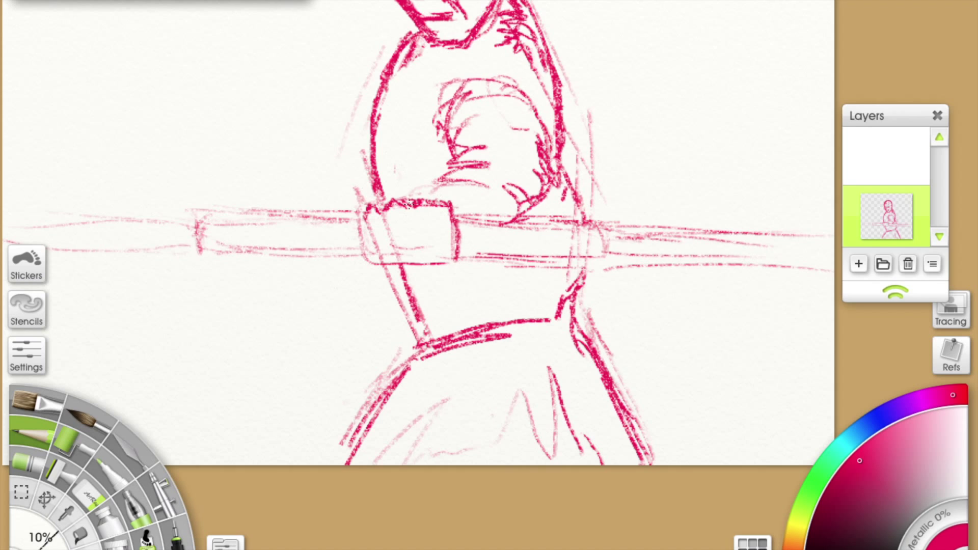
drag(374, 260, 418, 270)
- Sketch the dividing lines between the fingers of the fist
drag(427, 234, 444, 270)
drag(448, 209, 456, 270)
drag(423, 206, 431, 240)
drag(396, 212, 404, 243)
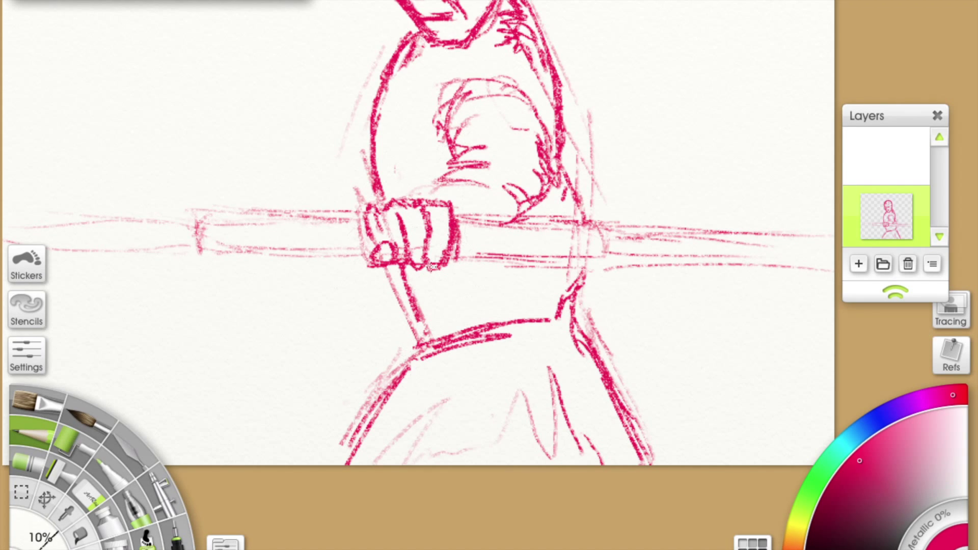
- Undo the last finger and thumb strokes on the fist
key(ctrl+z)
key(ctrl+z)
key(ctrl+z)
key(ctrl+z)
key(ctrl+z)
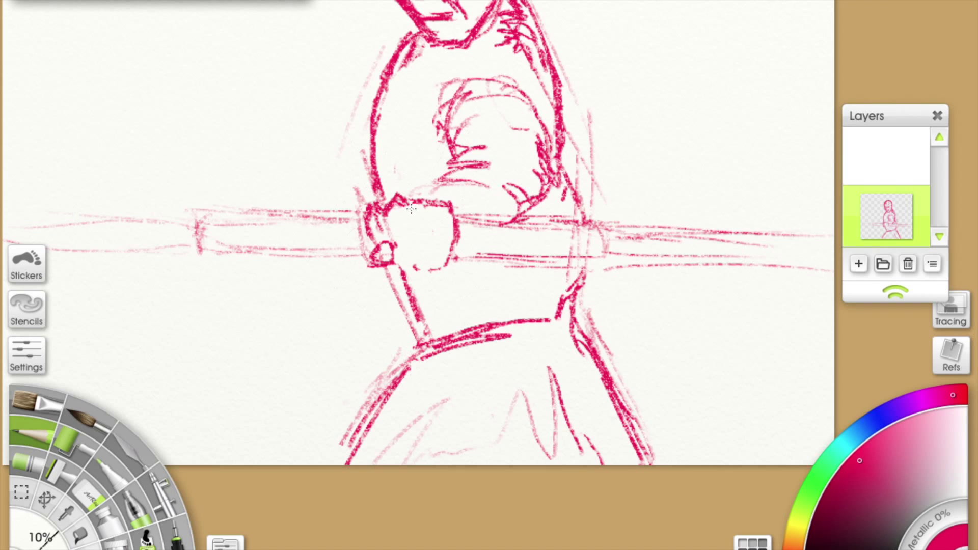
key(ctrl+z)
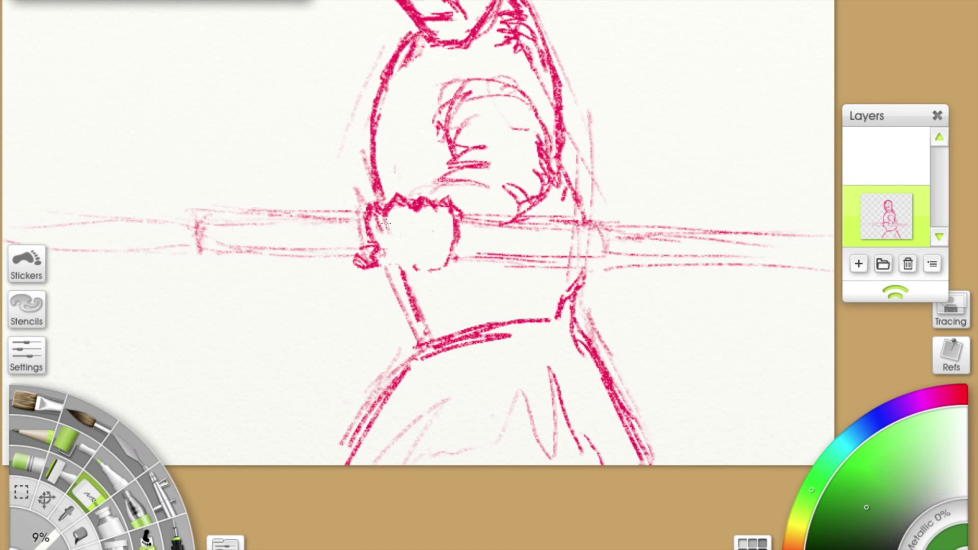
- Rework the thumb and redraw the finger divisions inside the fist outline
drag(383, 249, 360, 263)
drag(450, 262, 459, 224)
drag(442, 232, 438, 243)
drag(419, 226, 412, 244)
drag(398, 233, 391, 252)
key(c)
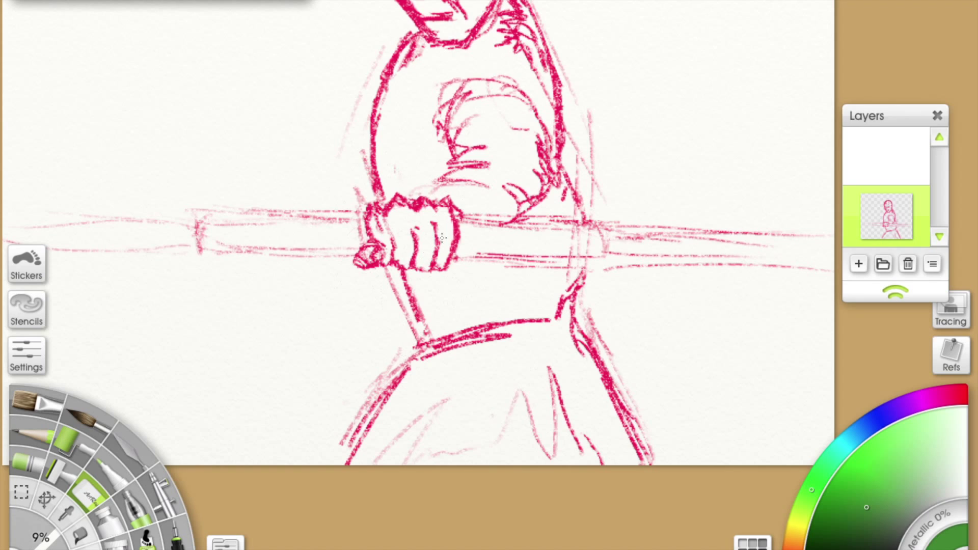
- Erase the rough lines inside the fist and redraw it with longer, curled fingers
key(p)
key(e)
mouse_move(392, 244)
mouse_down()
mouse_move(438, 229)
mouse_move(367, 254)
mouse_move(365, 209)
mouse_move(389, 275)
mouse_move(413, 273)
mouse_move(443, 219)
mouse_move(451, 279)
mouse_move(481, 227)
mouse_up()
key(p)
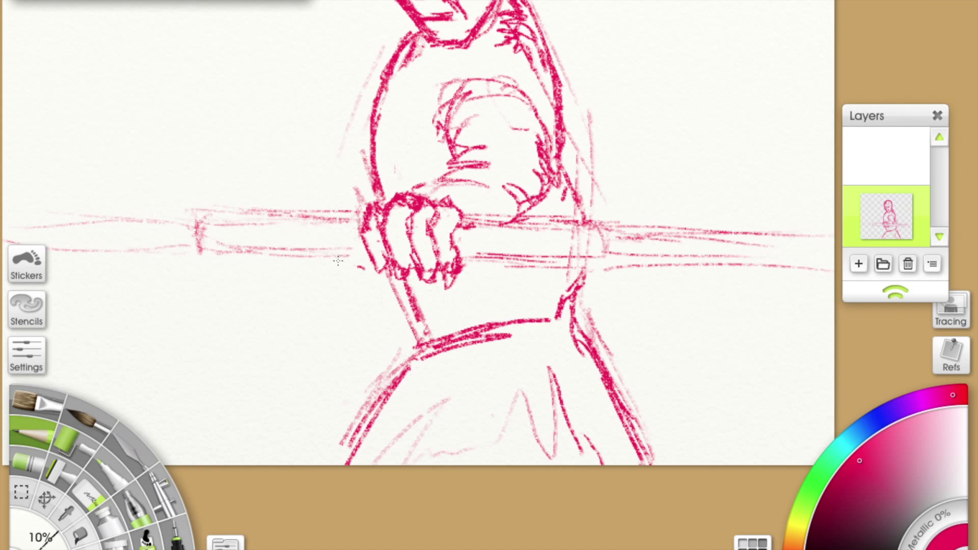
- Add the thumb against the staff and deepen the fold lines of the sleeve and robe
mouse_move(345, 246)
mouse_down()
mouse_move(490, 133)
mouse_move(432, 140)
mouse_move(474, 66)
mouse_up()
mouse_move(393, 76)
mouse_down()
mouse_move(402, 193)
mouse_move(423, 178)
mouse_up()
drag(540, 153, 548, 60)
drag(530, 10, 571, 147)
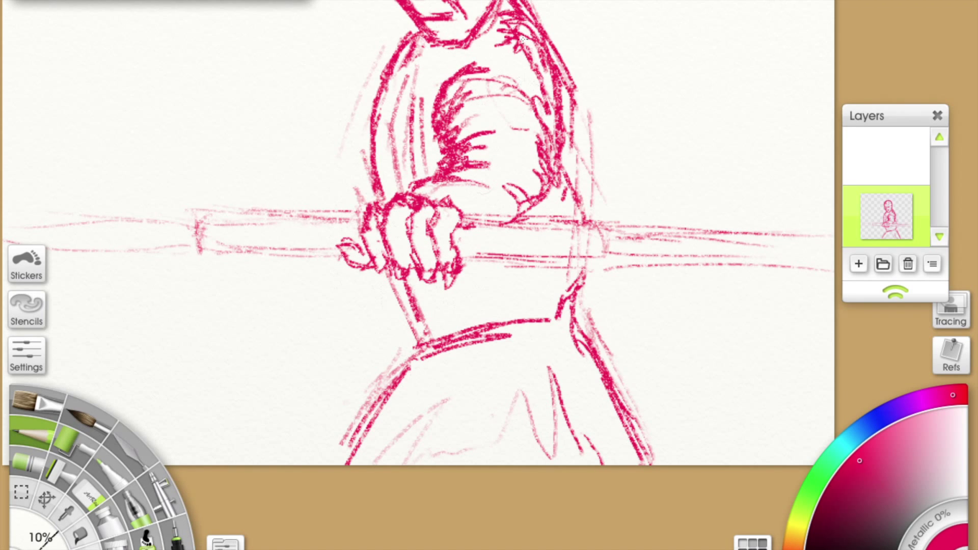
- Extend the robe's back edge down to the staff and reinforce the rear hip and leg contour
drag(576, 92, 601, 219)
drag(576, 163, 642, 428)
mouse_move(356, 1)
mouse_down()
mouse_move(489, 131)
mouse_move(413, 85)
mouse_up()
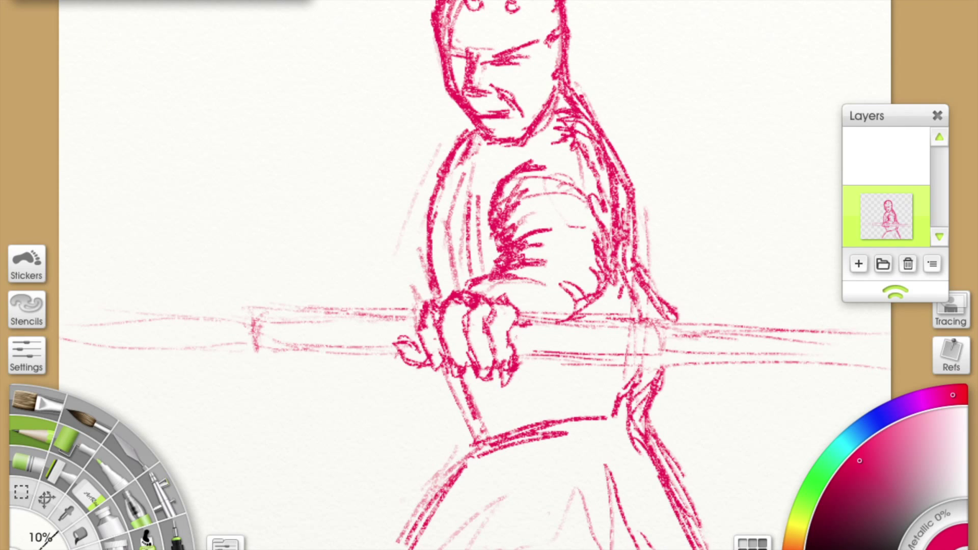
- Darken both edges of the staff's grip on either side of the fist and clean up its front end
mouse_move(341, 10)
mouse_down()
mouse_move(344, 109)
mouse_move(518, 149)
mouse_move(638, 227)
mouse_move(617, 202)
mouse_move(685, 153)
mouse_up()
drag(629, 252, 739, 156)
drag(378, 229, 404, 142)
drag(530, 196, 420, 283)
mouse_move(547, 232)
mouse_down()
mouse_move(448, 318)
mouse_move(491, 280)
mouse_up()
key(e)
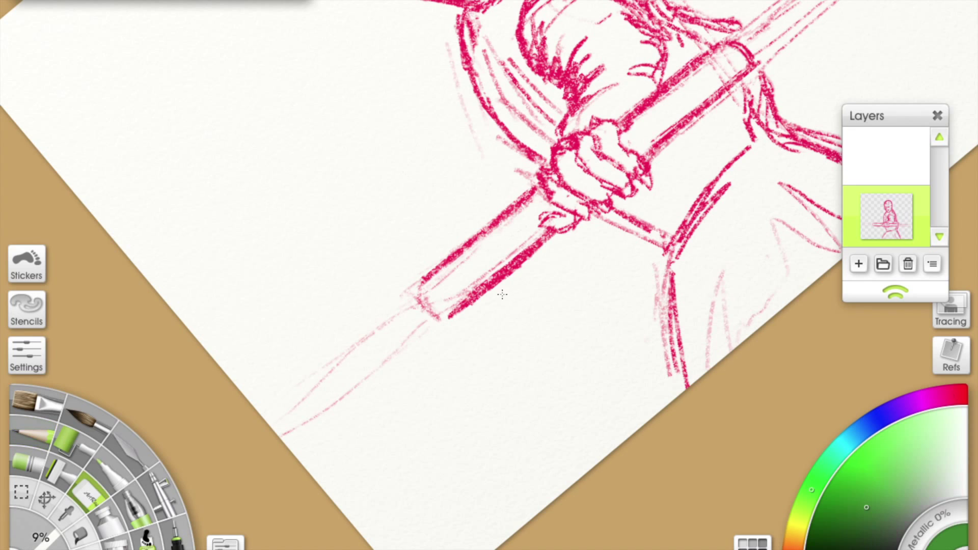
key(p)
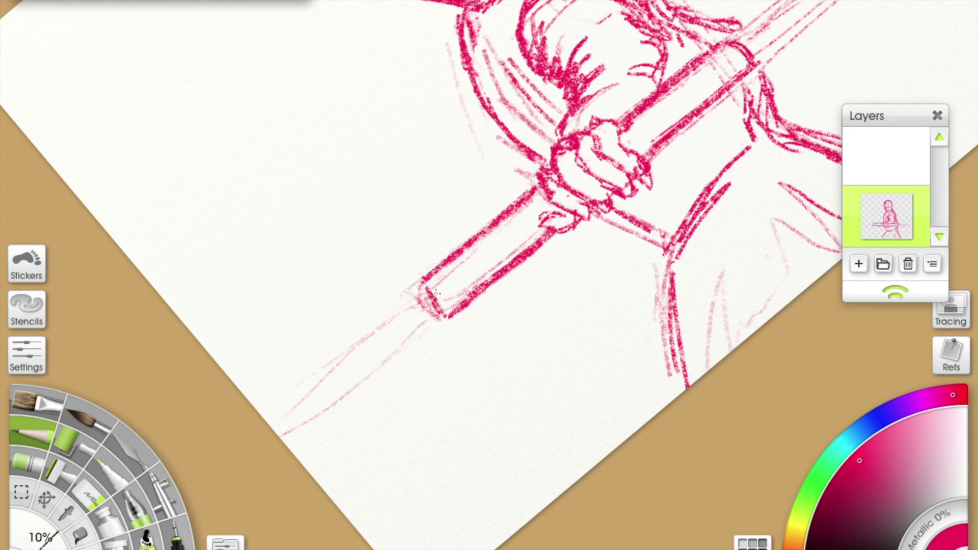
- Draw the staff's end sections out to both page edges in bold lines and trim stray marks
mouse_move(421, 297)
mouse_down()
mouse_move(426, 218)
mouse_move(360, 214)
mouse_move(530, 192)
mouse_up()
drag(533, 226, 596, 142)
drag(539, 207, 657, 82)
drag(636, 152, 553, 252)
drag(677, 97, 550, 257)
mouse_move(579, 59)
mouse_down()
mouse_move(594, 294)
mouse_move(479, 286)
mouse_move(627, 173)
mouse_up()
drag(591, 209, 637, 165)
drag(492, 318, 657, 187)
drag(532, 290, 637, 216)
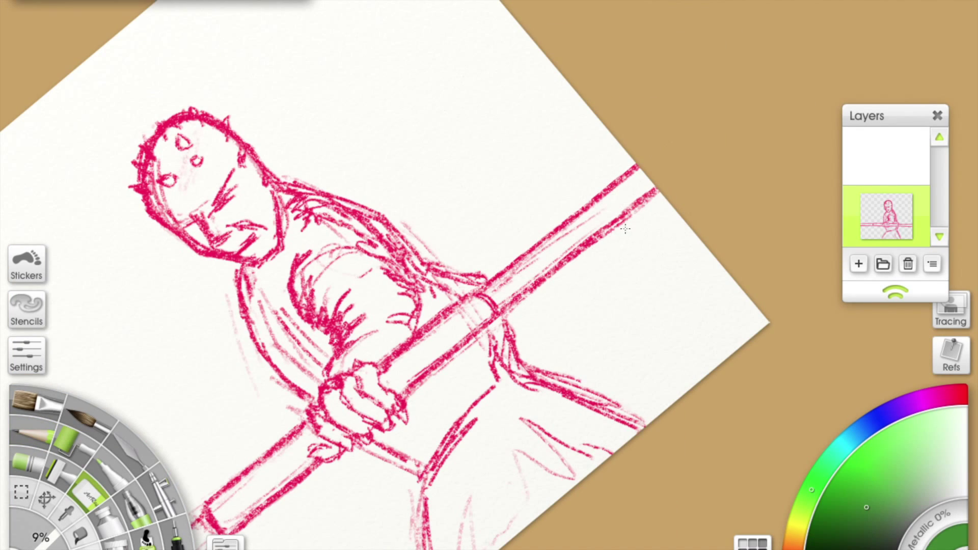
mouse_move(541, 290)
mouse_down()
mouse_move(387, 382)
mouse_move(426, 394)
mouse_up()
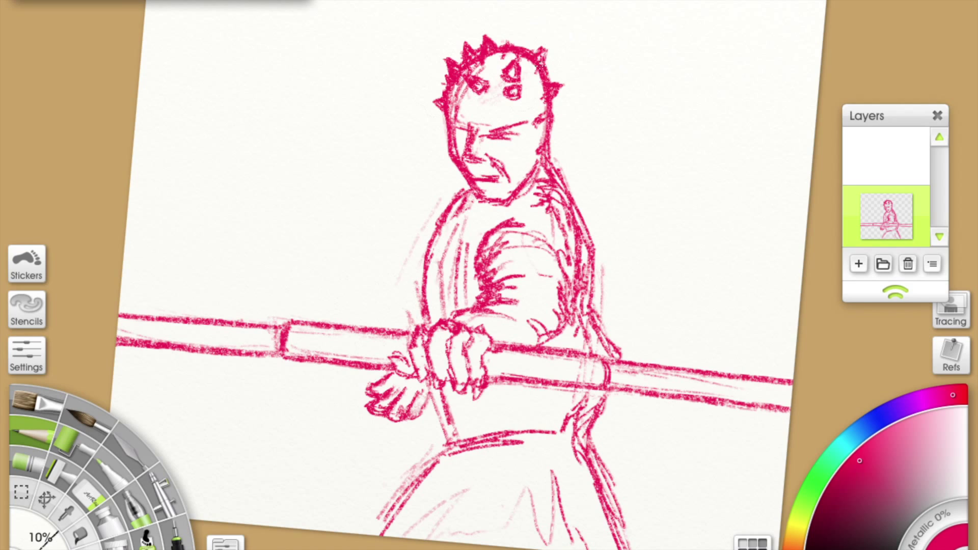
- Erase and reshape the horns on top of the head with smaller pointed ones
drag(511, 60, 514, 83)
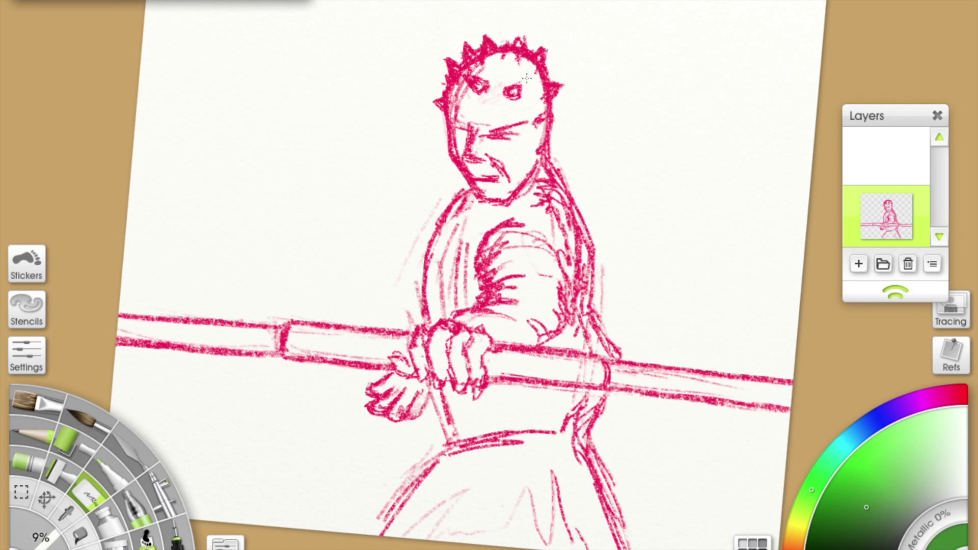
key(e)
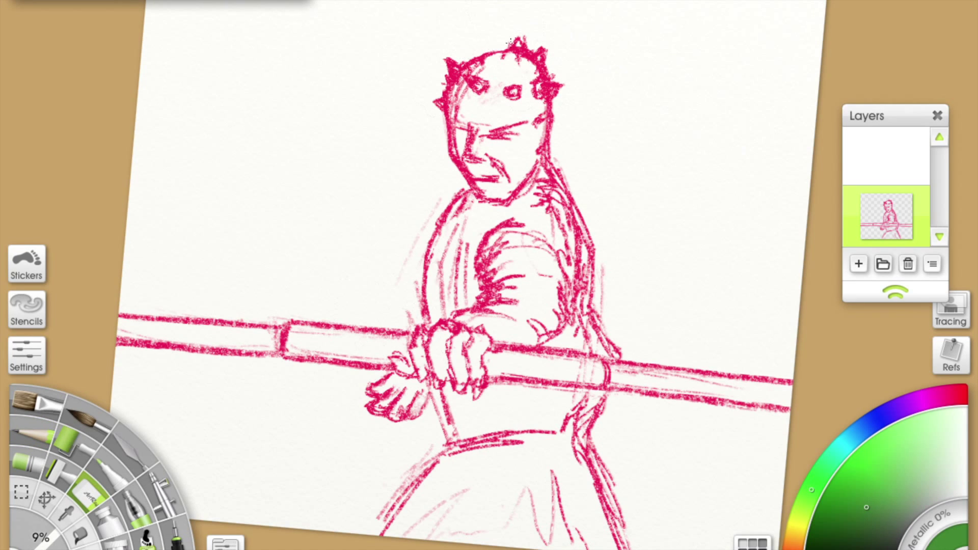
key(p)
key(e)
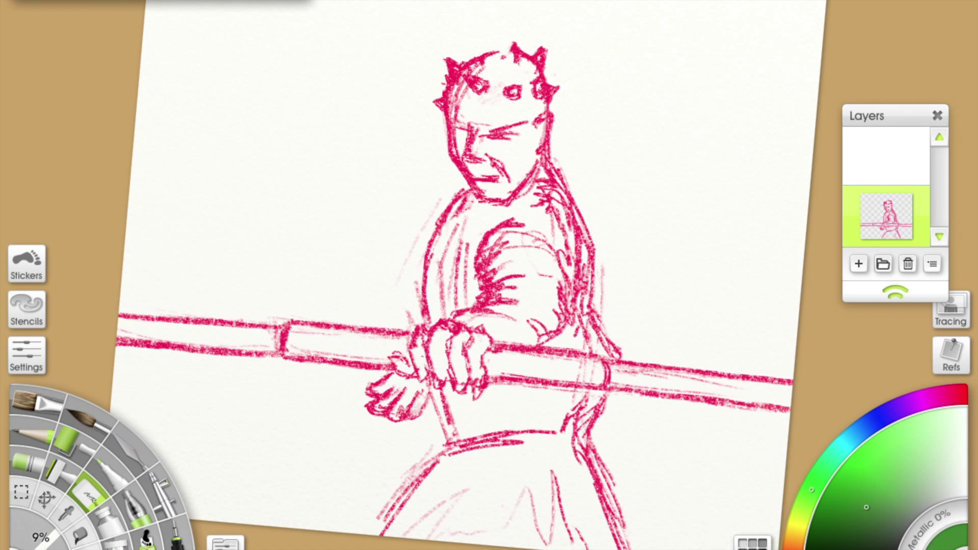
key(p)
- Add a new layer above the red sketch and load a black pencil preset
click(858, 270)
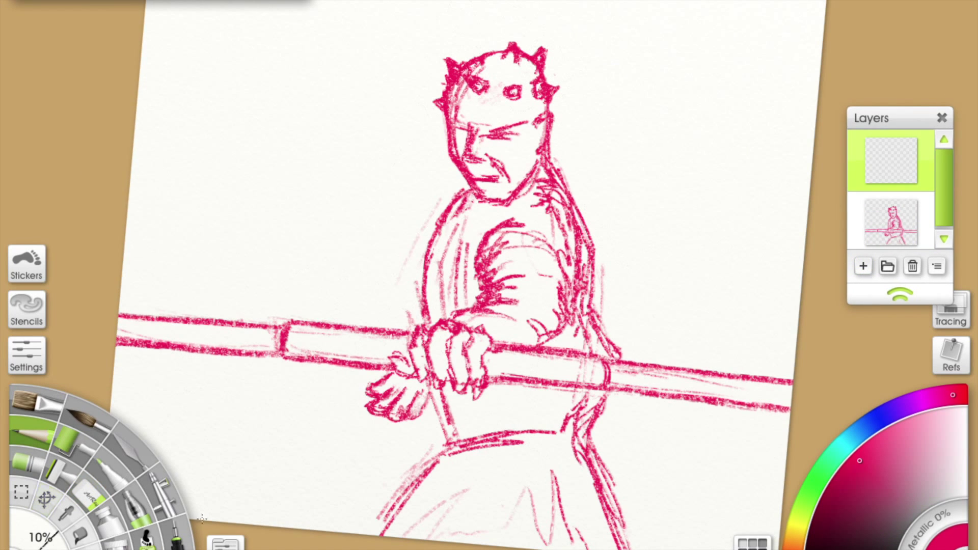
click(225, 543)
click(131, 202)
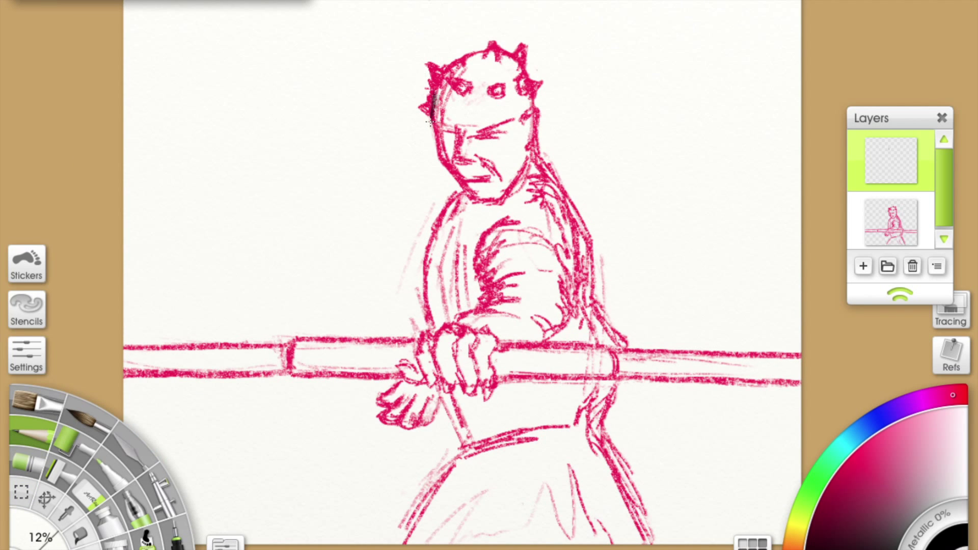
- Trace the face edge, crown and horns in black on the new layer
scroll(457, 26, up, 3)
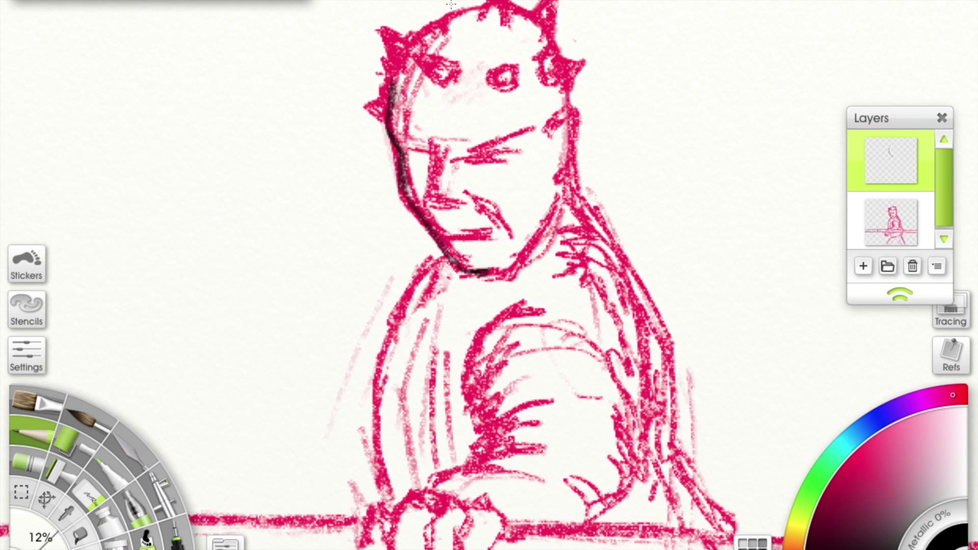
drag(411, 37, 484, 8)
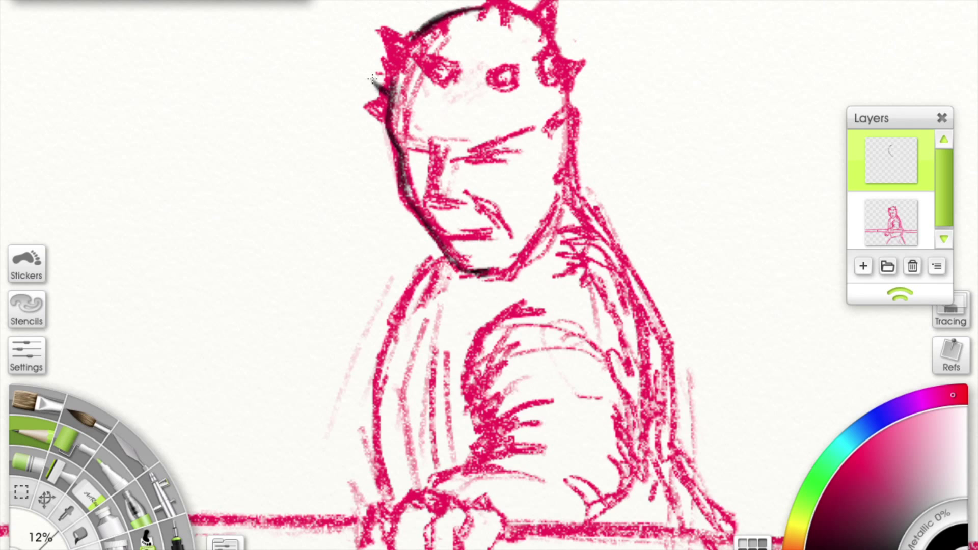
key(c)
key(p)
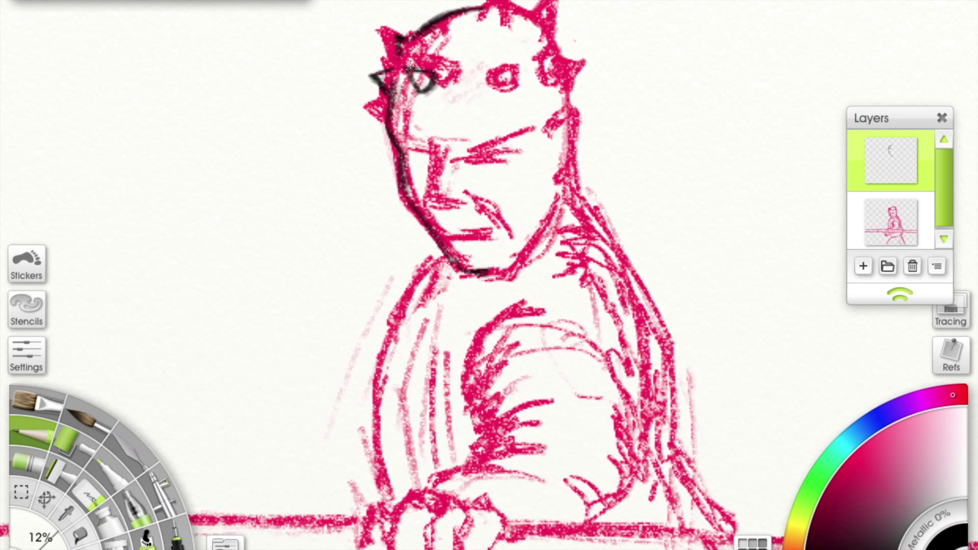
drag(509, 70, 515, 90)
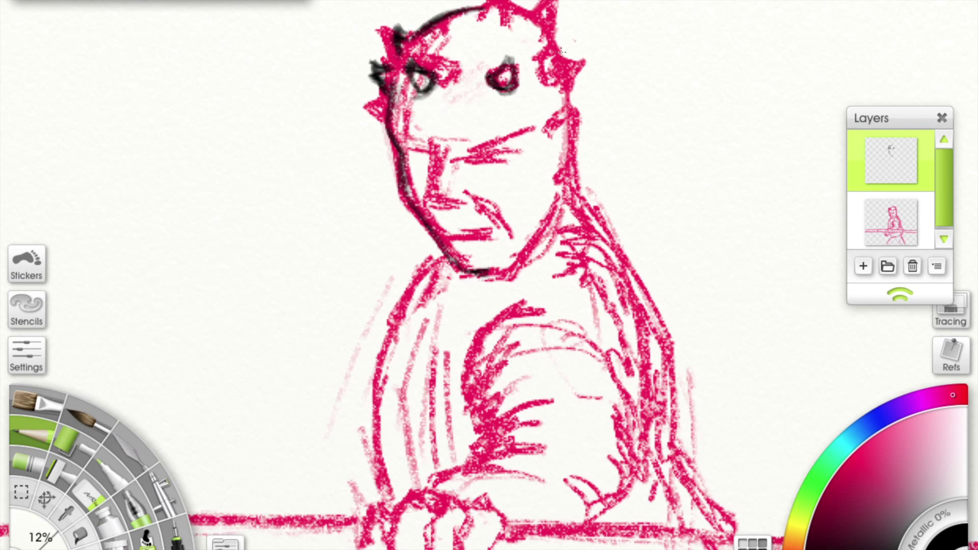
drag(561, 48, 552, 74)
drag(557, 16, 559, 40)
- Trace the back of the head, the neck and both edges of the robe's front opening in black
mouse_move(484, 8)
mouse_down()
mouse_move(547, 38)
mouse_move(561, 57)
mouse_move(564, 118)
mouse_move(580, 145)
mouse_move(560, 216)
mouse_up()
drag(581, 184, 601, 226)
mouse_move(586, 224)
mouse_down()
mouse_move(565, 263)
mouse_move(438, 339)
mouse_move(422, 389)
mouse_up()
drag(443, 336, 421, 488)
drag(428, 418, 566, 275)
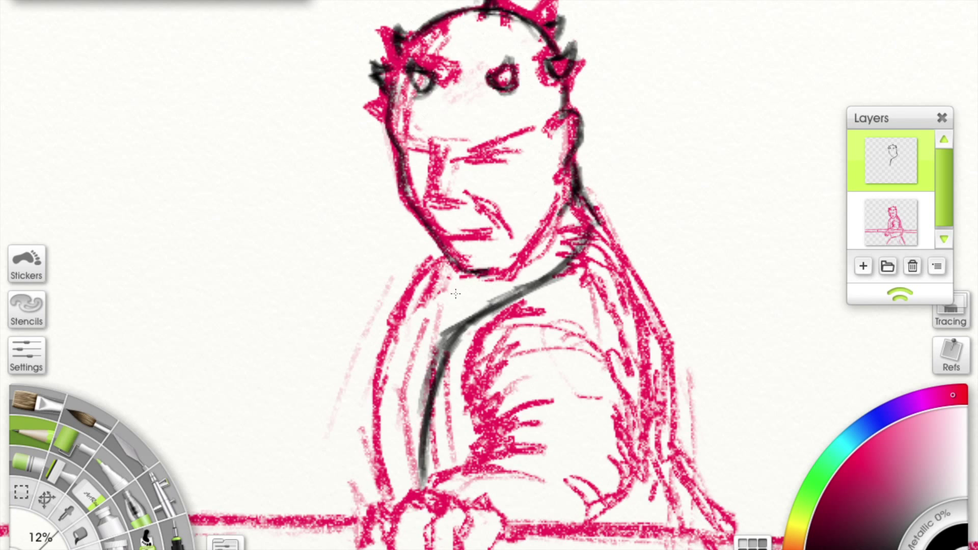
mouse_move(434, 264)
mouse_down()
mouse_move(398, 502)
mouse_move(378, 459)
mouse_up()
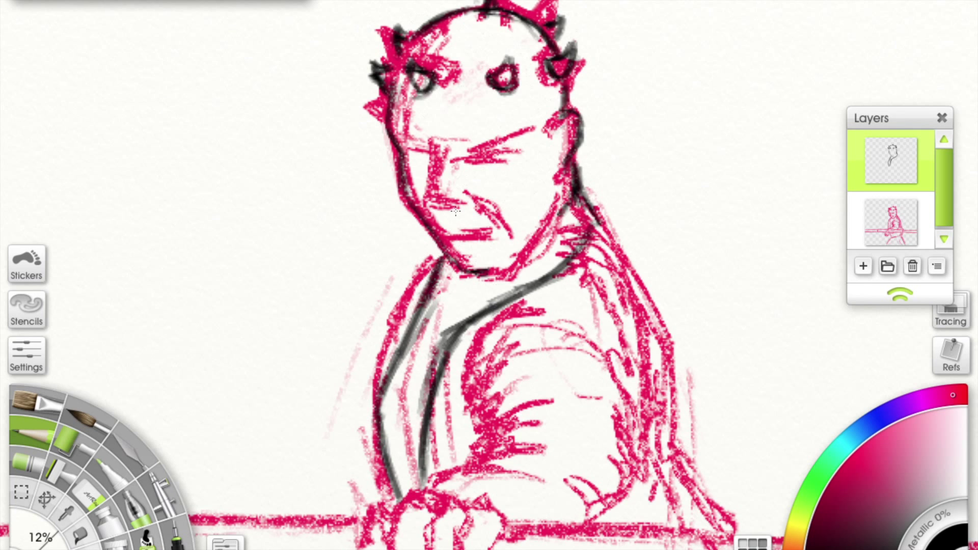
- Draw the black fold lines along the inner side of the bent arm's sleeve
scroll(455, 211, down, 5)
drag(514, 155, 471, 209)
mouse_move(525, 224)
mouse_down()
mouse_move(471, 239)
mouse_move(466, 275)
mouse_up()
drag(537, 269, 474, 305)
mouse_move(563, 260)
mouse_down()
mouse_move(476, 288)
mouse_move(494, 290)
mouse_up()
drag(530, 328, 458, 303)
- Shade the elbow and lower edge of the sleeve in black, including the part hanging below the staff
mouse_move(590, 173)
mouse_down()
mouse_move(636, 258)
mouse_move(650, 335)
mouse_up()
drag(685, 392, 568, 415)
mouse_move(509, 340)
mouse_down()
mouse_move(591, 290)
mouse_move(637, 229)
mouse_up()
mouse_move(559, 333)
mouse_down()
mouse_move(279, 159)
mouse_move(418, 153)
mouse_up()
mouse_move(306, 237)
mouse_down()
mouse_move(372, 257)
mouse_move(430, 235)
mouse_up()
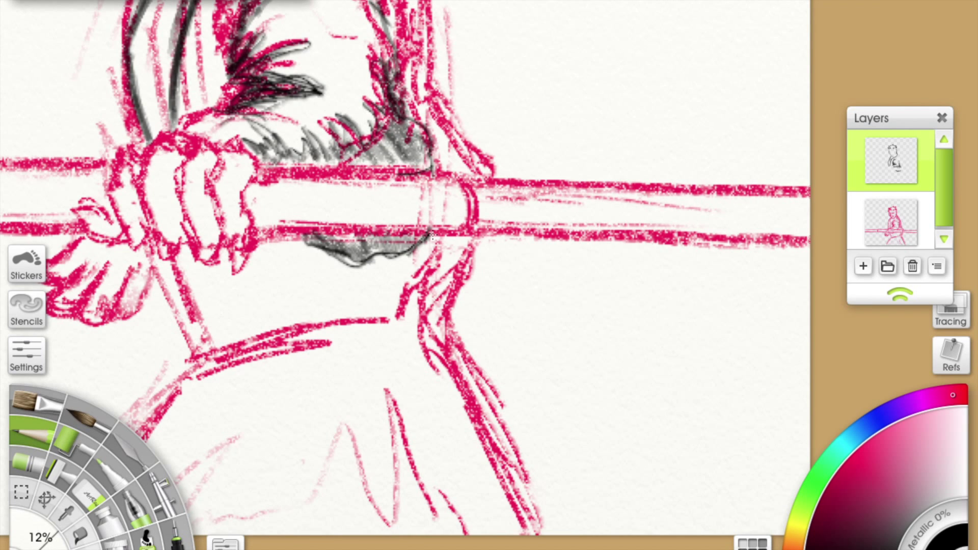
- Trace the wrist and the fingers of the fist gripping the staff in black
drag(198, 147, 544, 147)
mouse_move(473, 140)
mouse_down()
mouse_move(560, 107)
mouse_move(634, 163)
mouse_up()
mouse_move(540, 107)
mouse_down()
mouse_move(615, 133)
mouse_move(628, 163)
mouse_move(591, 191)
mouse_move(584, 239)
mouse_up()
mouse_move(560, 209)
mouse_down()
mouse_move(585, 260)
mouse_move(513, 183)
mouse_move(530, 267)
mouse_up()
mouse_move(517, 198)
mouse_down()
mouse_move(549, 254)
mouse_move(538, 270)
mouse_up()
drag(550, 238, 560, 265)
drag(458, 155, 479, 249)
drag(474, 232, 504, 263)
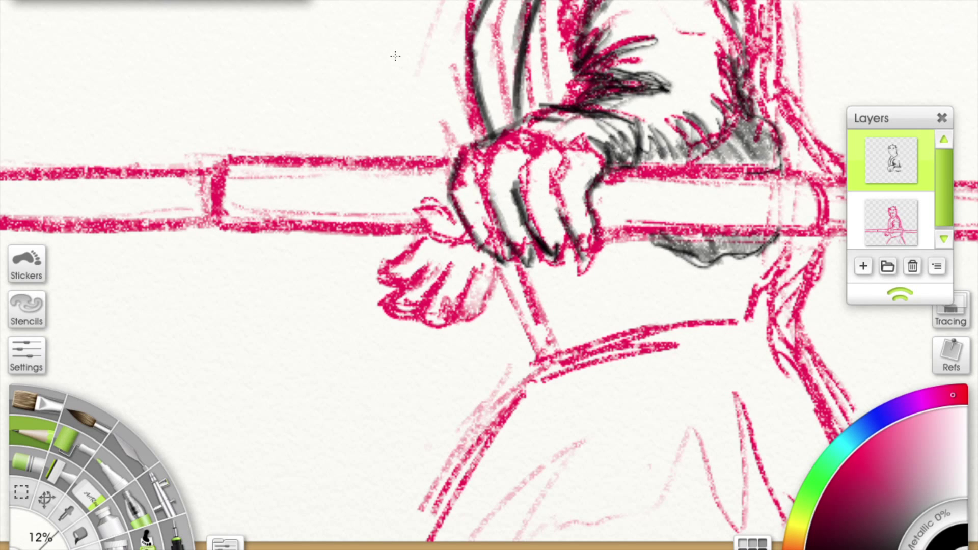
- Trace the second hand below the staff in black and shade its palm
mouse_move(458, 211)
mouse_down()
mouse_move(439, 240)
mouse_move(357, 278)
mouse_move(363, 317)
mouse_up()
scroll(515, 54, up, 2)
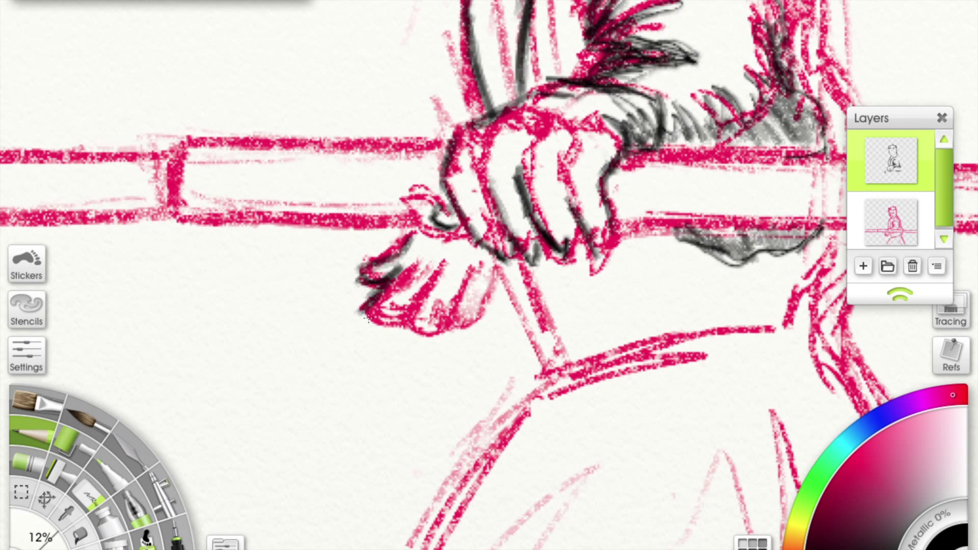
drag(410, 274, 375, 326)
drag(403, 321, 382, 338)
drag(443, 294, 410, 335)
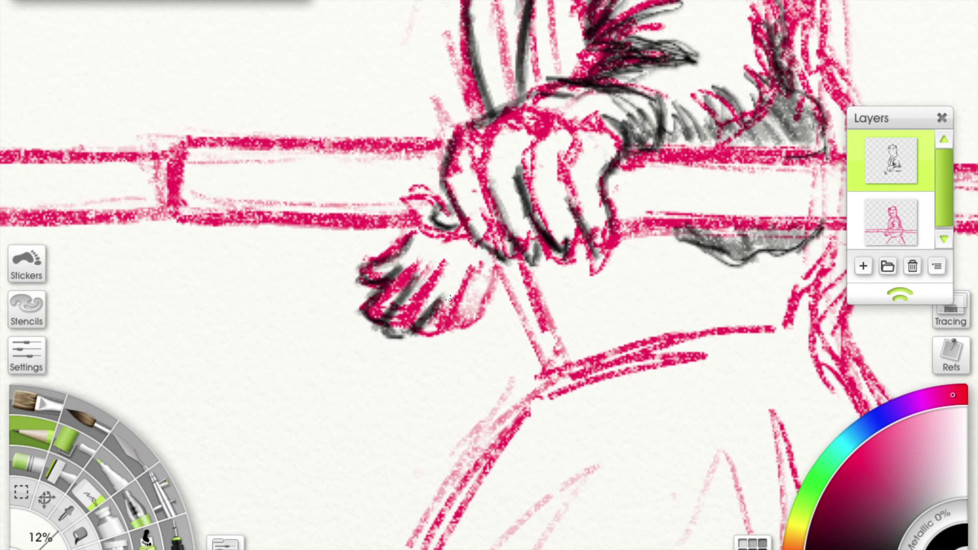
drag(459, 279, 444, 334)
drag(492, 258, 408, 270)
mouse_move(423, 237)
mouse_down()
mouse_move(497, 280)
mouse_move(420, 316)
mouse_up()
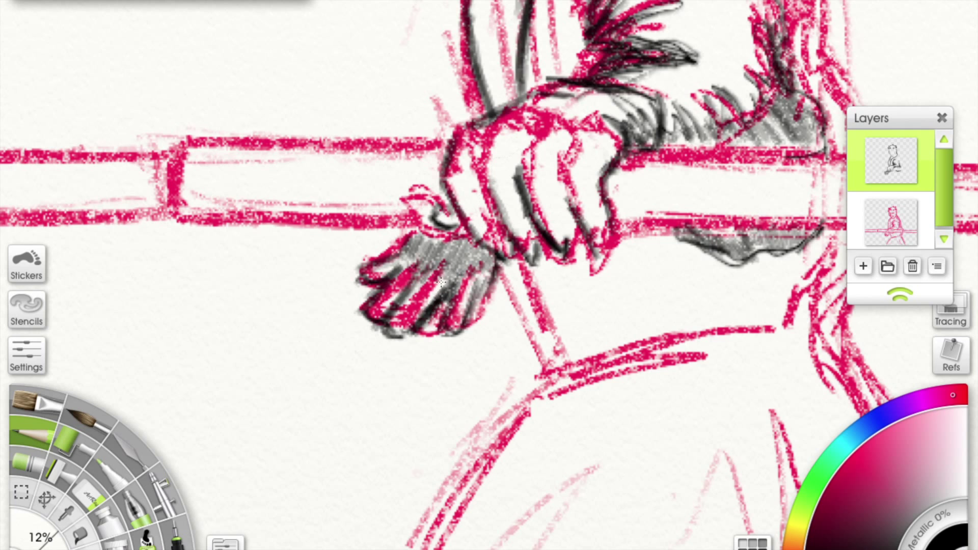
- Deepen the black finger lines and shading of the lower hand up to its thumb
drag(438, 275, 400, 331)
drag(489, 276, 456, 339)
drag(407, 254, 369, 278)
drag(509, 306, 433, 352)
drag(449, 255, 407, 300)
drag(479, 245, 433, 298)
drag(532, 245, 471, 290)
drag(523, 222, 479, 270)
drag(426, 214, 395, 247)
mouse_move(456, 181)
mouse_down()
mouse_move(438, 219)
mouse_move(428, 216)
mouse_up()
- Trace the robe's back contour in black from the neck down to the staff
drag(606, 3, 489, 121)
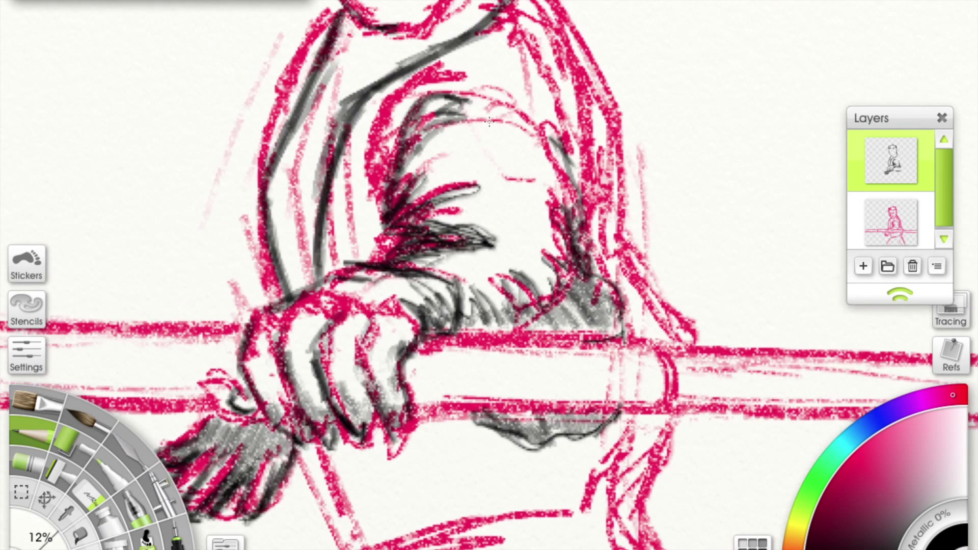
scroll(489, 121, up, 5)
mouse_move(458, 221)
mouse_down()
mouse_move(534, 364)
mouse_move(560, 514)
mouse_up()
scroll(540, 356, down, 5)
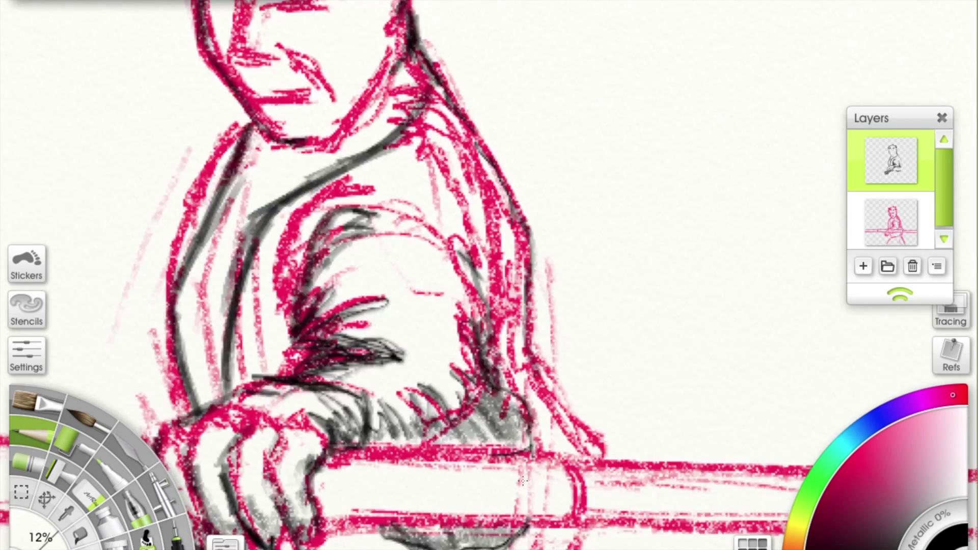
- Extend the black robe contour down behind the staff and outline the sleeve hanging below it
mouse_move(514, 247)
mouse_down()
mouse_move(542, 359)
mouse_move(535, 525)
mouse_up()
drag(540, 489, 489, 532)
scroll(489, 306, up, 3)
- Trace the long upper and lower edges of the staff in black on both sides of the fist
drag(489, 306, 409, 109)
drag(423, 349, 484, 183)
mouse_move(438, 289)
mouse_down()
mouse_move(536, 205)
mouse_move(463, 373)
mouse_up()
drag(492, 308, 461, 376)
mouse_move(540, 305)
mouse_down()
mouse_move(590, 273)
mouse_move(442, 268)
mouse_move(502, 119)
mouse_up()
drag(443, 257, 530, 57)
drag(489, 312, 520, 216)
drag(487, 293, 558, 109)
drag(504, 227, 569, 74)
mouse_move(548, 116)
mouse_down()
mouse_move(479, 308)
mouse_move(495, 207)
mouse_up()
- Trace the remaining hilt edges, the curved hilt end and the sleeve cuff below the staff in black
drag(400, 295, 336, 388)
mouse_move(359, 345)
mouse_down()
mouse_move(482, 259)
mouse_move(492, 270)
mouse_move(449, 325)
mouse_up()
mouse_move(400, 396)
mouse_down()
mouse_move(385, 413)
mouse_move(490, 274)
mouse_move(376, 431)
mouse_up()
drag(510, 306, 529, 285)
mouse_move(474, 204)
mouse_down()
mouse_move(447, 250)
mouse_move(565, 20)
mouse_move(451, 250)
mouse_up()
mouse_move(490, 270)
mouse_down()
mouse_move(617, 34)
mouse_move(486, 270)
mouse_up()
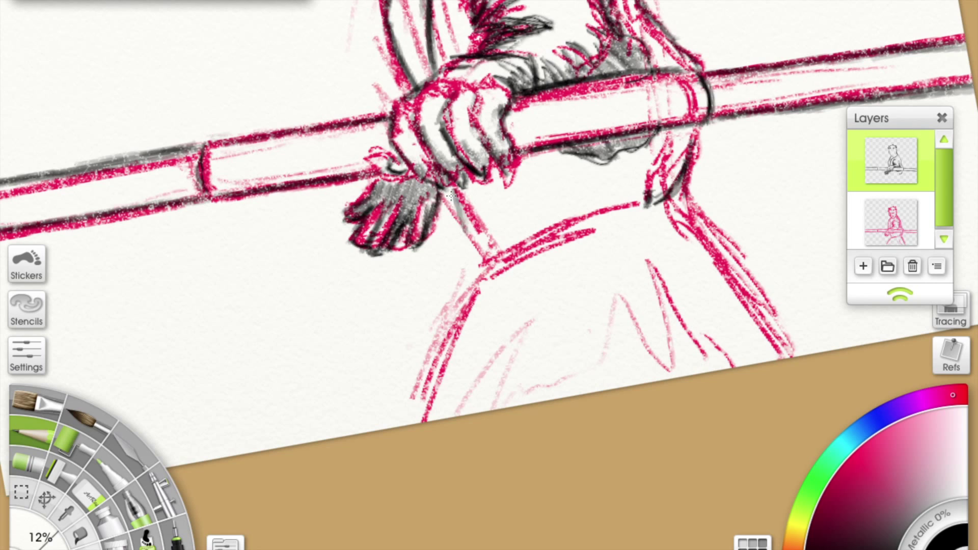
- Trace the waist, the belt line and both outer sides of the robe's skirt in black
drag(448, 194, 490, 254)
drag(490, 260, 610, 217)
drag(484, 271, 468, 315)
mouse_move(476, 285)
mouse_down()
mouse_move(438, 361)
mouse_move(433, 415)
mouse_up()
drag(683, 191, 716, 268)
drag(688, 214, 777, 357)
- Outline the pointed folds along the lower edge of the robe's skirt in black
drag(517, 331, 459, 412)
mouse_move(492, 411)
mouse_down()
mouse_move(591, 364)
mouse_move(611, 298)
mouse_up()
mouse_move(662, 380)
mouse_down()
mouse_move(611, 294)
mouse_move(662, 369)
mouse_up()
mouse_move(516, 309)
mouse_down()
mouse_move(502, 394)
mouse_move(468, 413)
mouse_up()
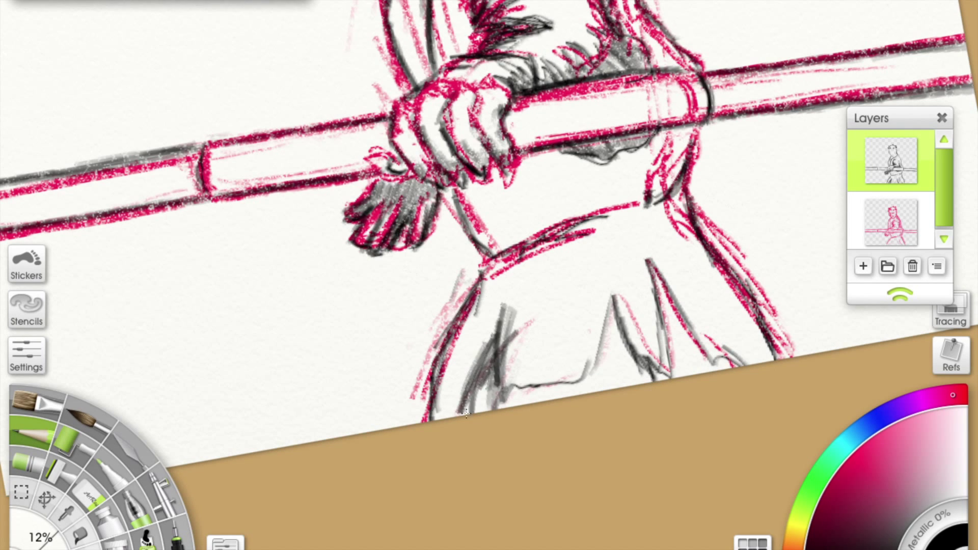
- Shade the areas between the skirt's pointed folds with black pencil hatching
drag(486, 343, 458, 414)
drag(471, 410, 563, 357)
drag(635, 290, 540, 402)
drag(649, 277, 672, 390)
drag(663, 374, 734, 300)
drag(634, 324, 604, 387)
drag(680, 347, 739, 377)
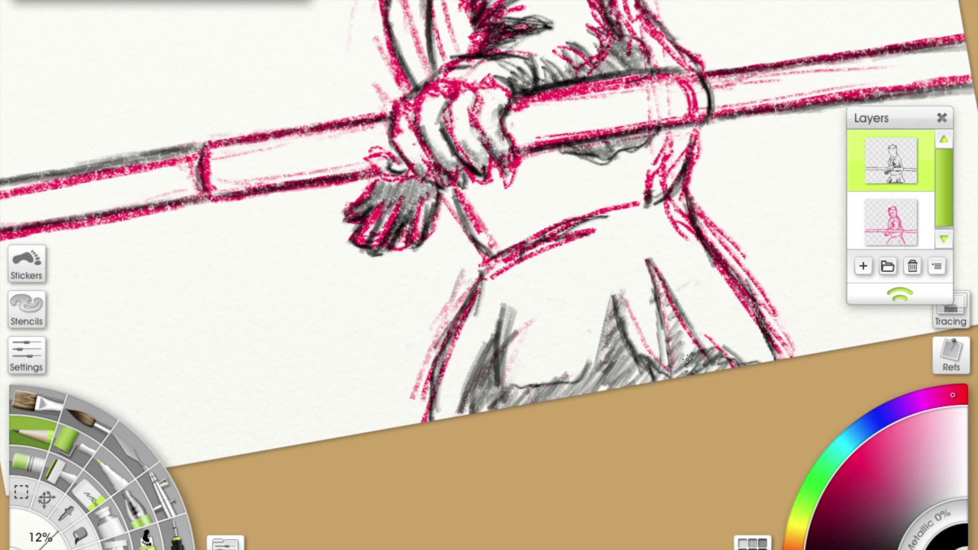
drag(705, 326, 672, 359)
drag(654, 278, 680, 328)
- Add a rectangular panel, curved grooves and small round buttons to the staff's hilt on both sides of the fist
drag(654, 120, 654, 193)
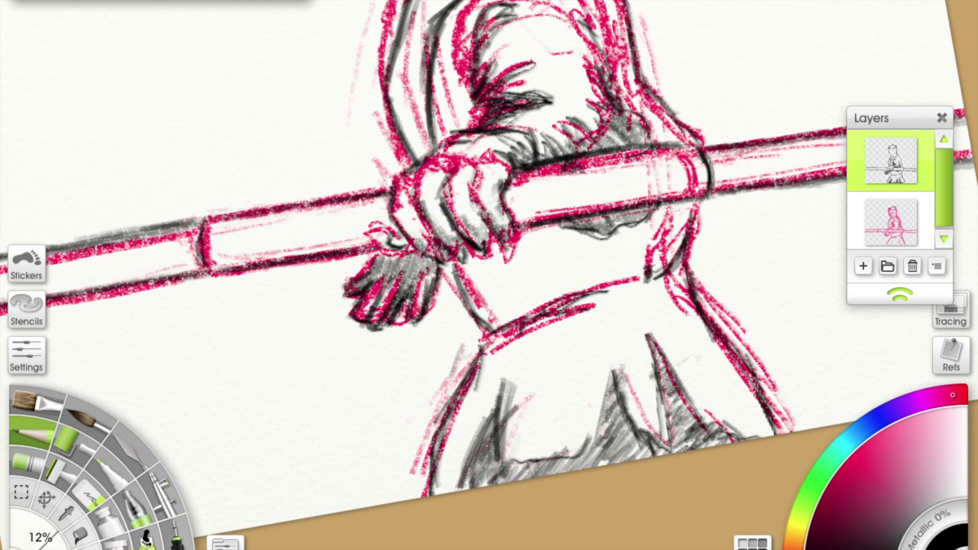
drag(639, 158, 683, 191)
mouse_move(612, 173)
mouse_down()
mouse_move(570, 201)
mouse_move(514, 212)
mouse_up()
drag(550, 173, 515, 214)
mouse_move(389, 201)
mouse_down()
mouse_move(352, 212)
mouse_move(342, 240)
mouse_up()
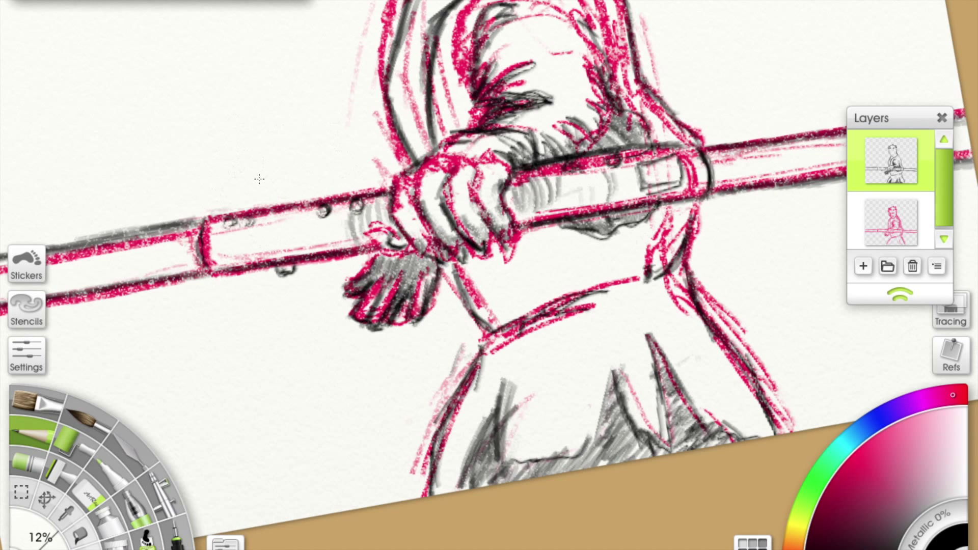
- Draw a raised black collar around the hilt's left end and erase its stray inner lines
drag(204, 220, 210, 276)
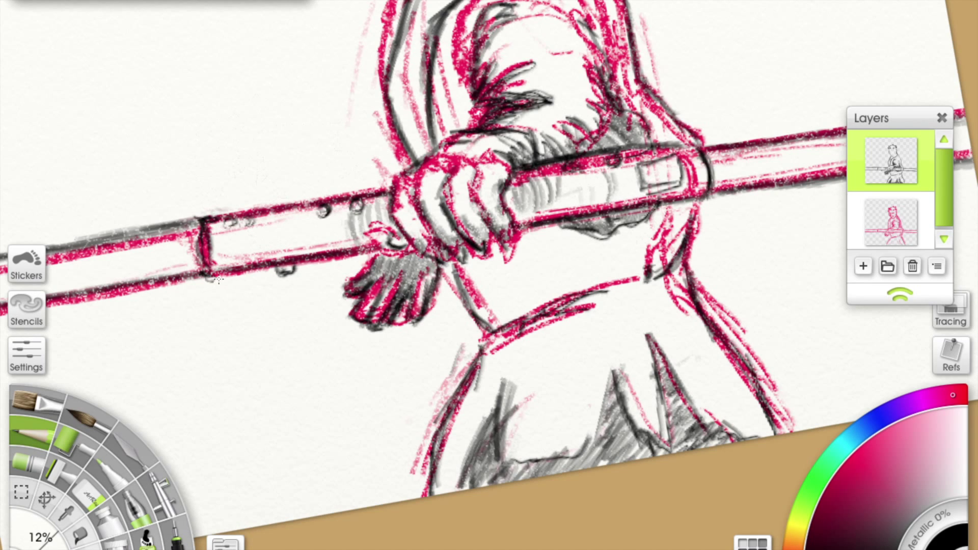
mouse_move(192, 204)
mouse_down()
mouse_move(199, 288)
mouse_move(214, 217)
mouse_move(195, 284)
mouse_up()
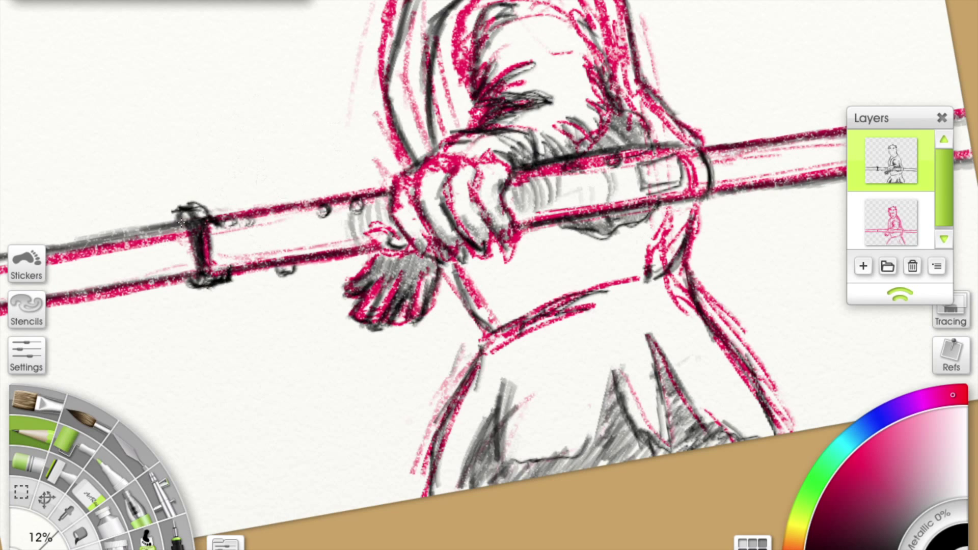
drag(181, 225, 214, 204)
key(e)
mouse_move(207, 280)
mouse_down()
mouse_move(209, 198)
mouse_move(193, 197)
mouse_up()
key(p)
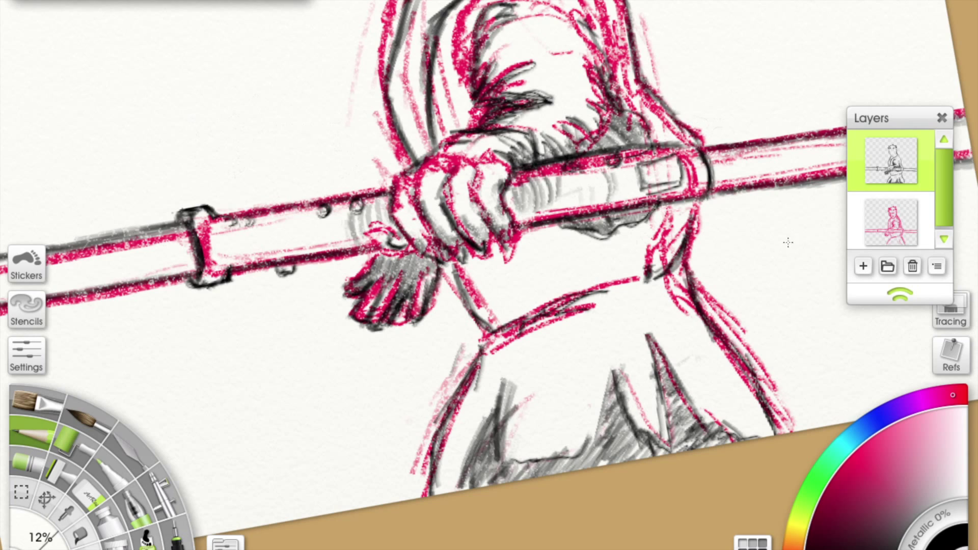
- Draw a matching collar at the hilt's right end and finish the left end with a collar edge and a rectangular panel
drag(715, 141, 704, 206)
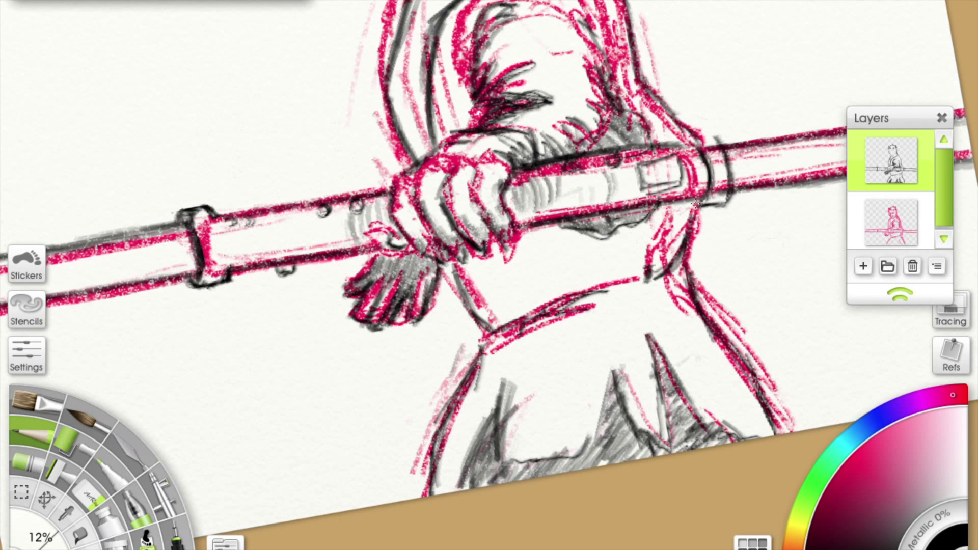
mouse_move(680, 134)
mouse_down()
mouse_move(716, 173)
mouse_move(723, 153)
mouse_move(704, 132)
mouse_up()
mouse_move(219, 214)
mouse_down()
mouse_move(214, 281)
mouse_move(201, 225)
mouse_move(224, 285)
mouse_up()
mouse_move(241, 229)
mouse_down()
mouse_move(296, 252)
mouse_move(303, 190)
mouse_up()
- Draw the eyes, nose and mouth in black, define the jaw and shade the neck beneath it
scroll(365, 198, up, 5)
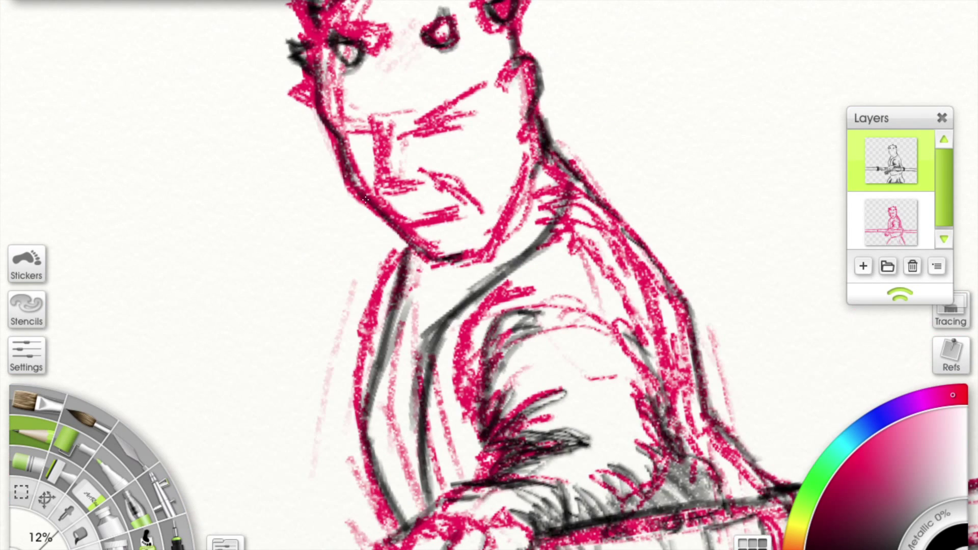
scroll(364, 198, up, 2)
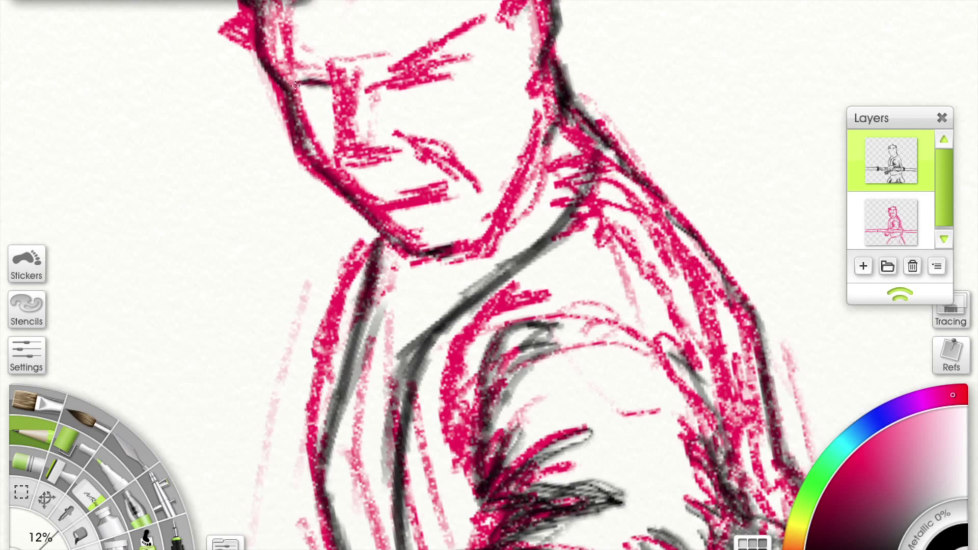
mouse_move(344, 118)
mouse_down()
mouse_move(359, 153)
mouse_move(349, 89)
mouse_up()
drag(429, 87, 396, 69)
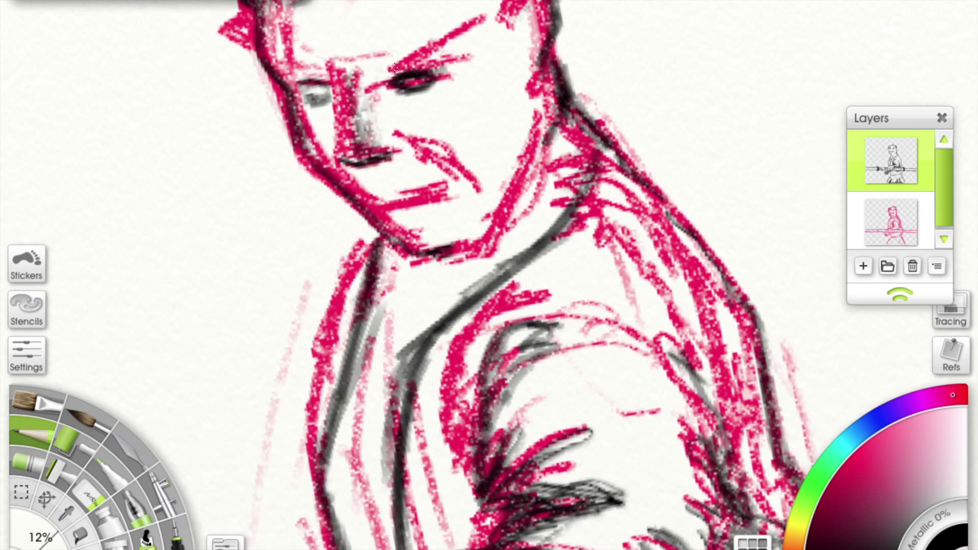
mouse_move(334, 58)
mouse_down()
mouse_move(357, 159)
mouse_move(374, 37)
mouse_up()
mouse_move(376, 194)
mouse_down()
mouse_move(409, 179)
mouse_move(385, 192)
mouse_up()
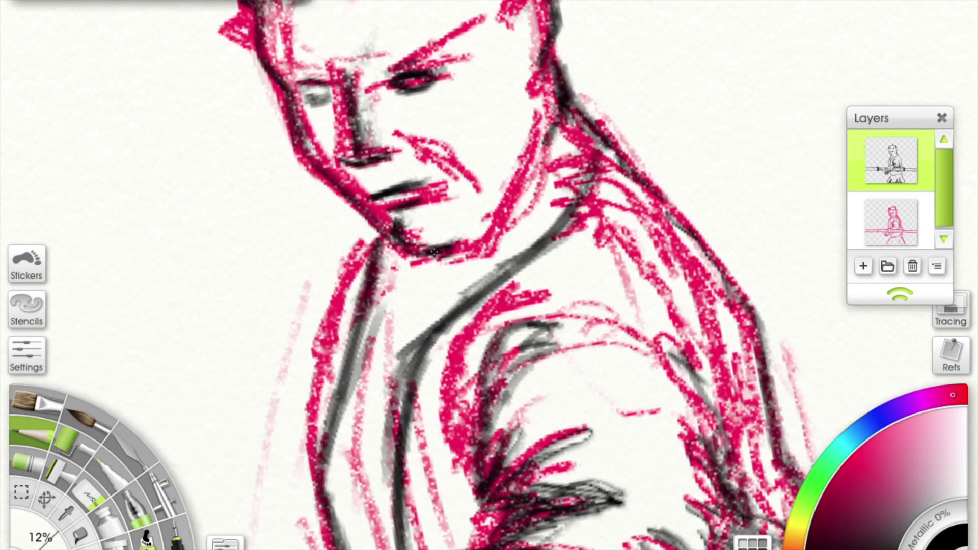
mouse_move(472, 195)
mouse_down()
mouse_move(487, 239)
mouse_move(530, 153)
mouse_move(510, 255)
mouse_move(412, 326)
mouse_up()
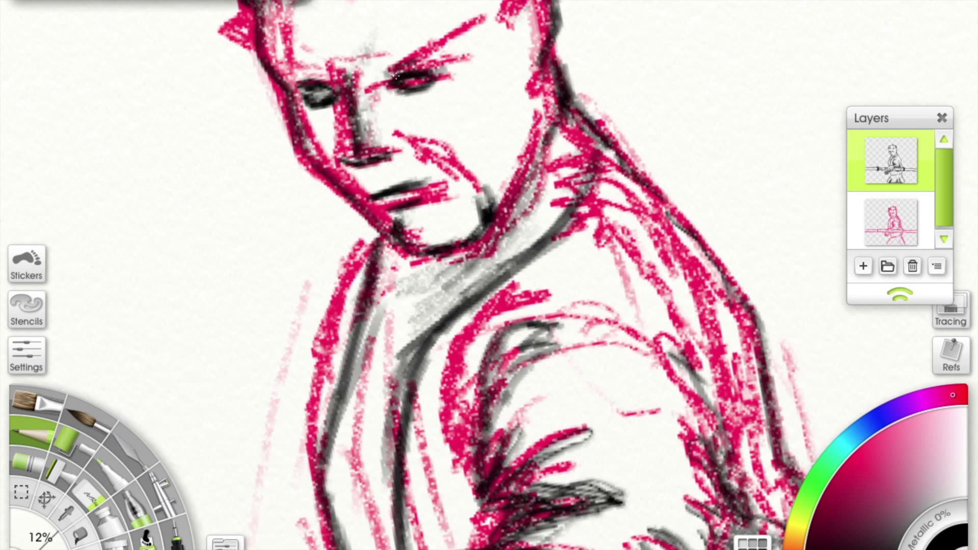
- Shade the top of the head and draw the curving black markings around the forehead horns down to the brow
drag(414, 60, 430, 67)
drag(476, 4, 621, 113)
drag(474, 40, 489, 5)
mouse_move(448, 153)
mouse_down()
mouse_move(492, 66)
mouse_move(452, 51)
mouse_move(459, 41)
mouse_move(451, 150)
mouse_up()
drag(540, 5, 504, 51)
mouse_move(468, 107)
mouse_down()
mouse_move(456, 158)
mouse_move(586, 89)
mouse_move(530, 46)
mouse_move(573, 72)
mouse_move(507, 163)
mouse_move(474, 189)
mouse_move(418, 137)
mouse_move(559, 119)
mouse_move(477, 31)
mouse_up()
key(c)
key(c)
drag(423, 105, 407, 137)
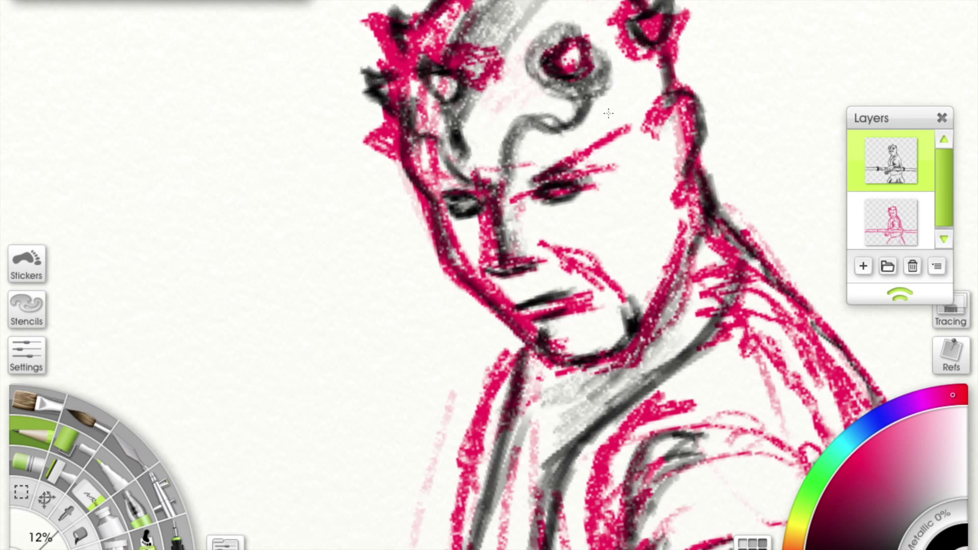
- Shade the eye sockets, the side of the face and the chin, and add the curved cheek marking
mouse_move(488, 181)
mouse_down()
mouse_move(616, 136)
mouse_move(601, 214)
mouse_move(524, 209)
mouse_up()
mouse_move(573, 245)
mouse_down()
mouse_move(654, 218)
mouse_move(601, 168)
mouse_move(638, 120)
mouse_move(658, 49)
mouse_move(657, 178)
mouse_move(624, 351)
mouse_move(689, 107)
mouse_move(629, 153)
mouse_up()
drag(432, 178, 479, 257)
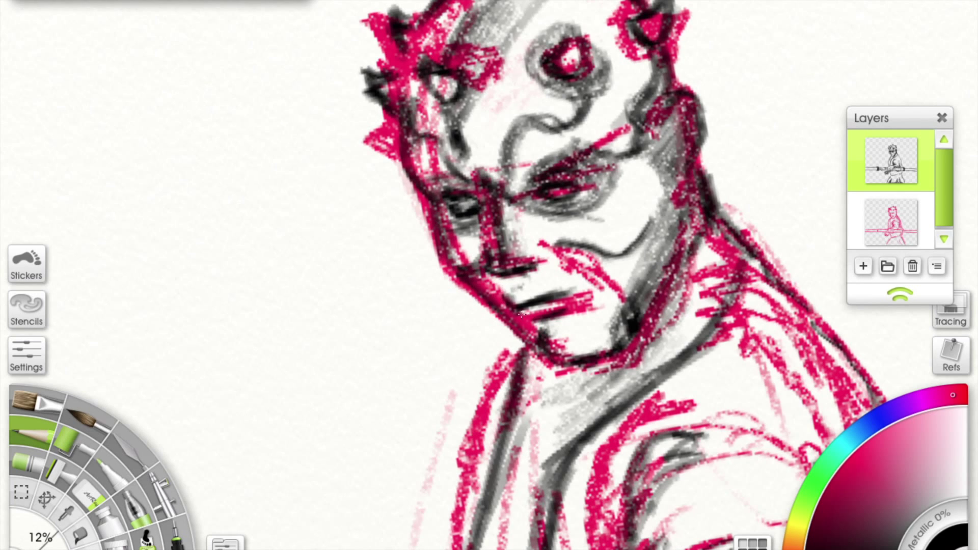
drag(577, 355, 559, 254)
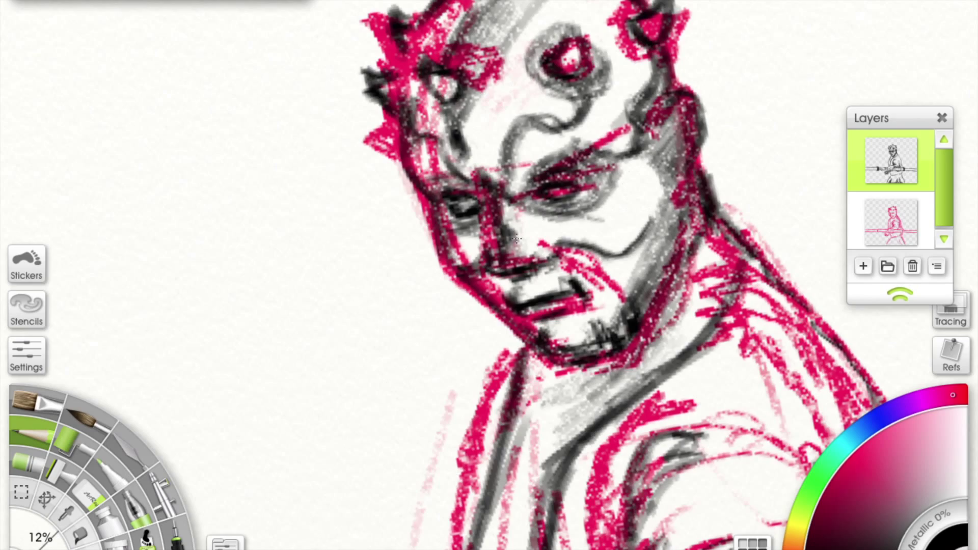
- Fit the whole drawing in view and hide the red sketch layer
key(ctrl+0)
click(857, 201)
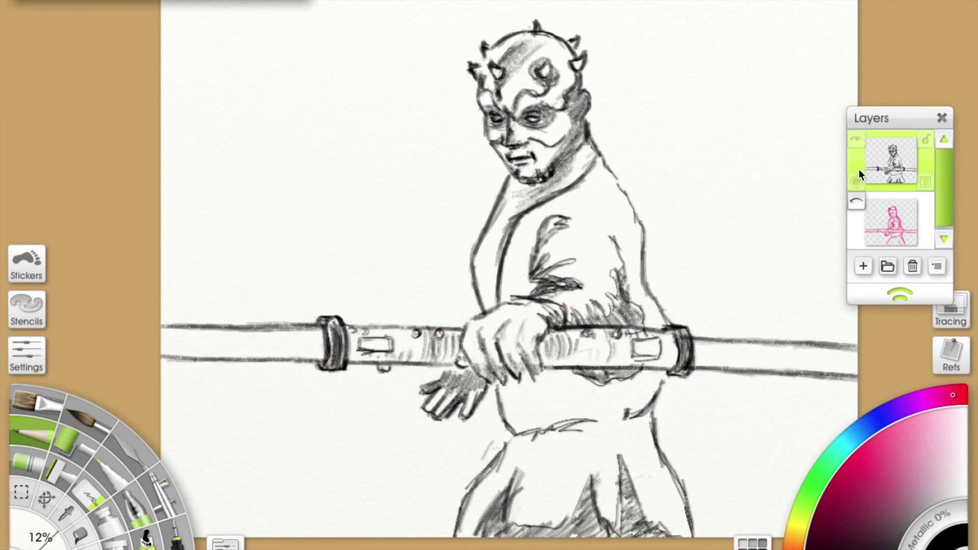